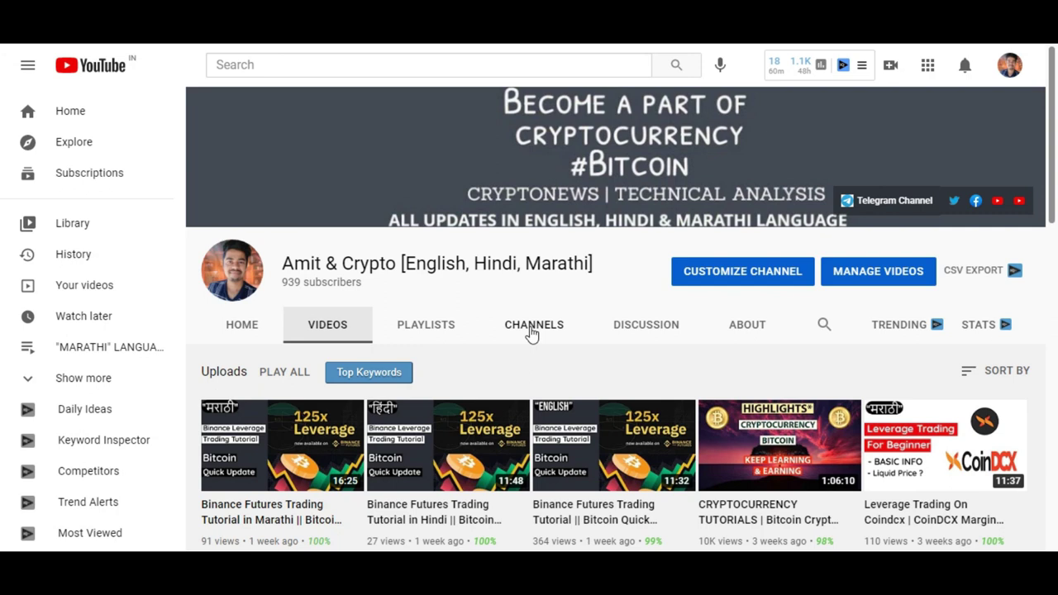
Browse the channel's playlists, including the 142-video ENGLISH language series
click(436, 332)
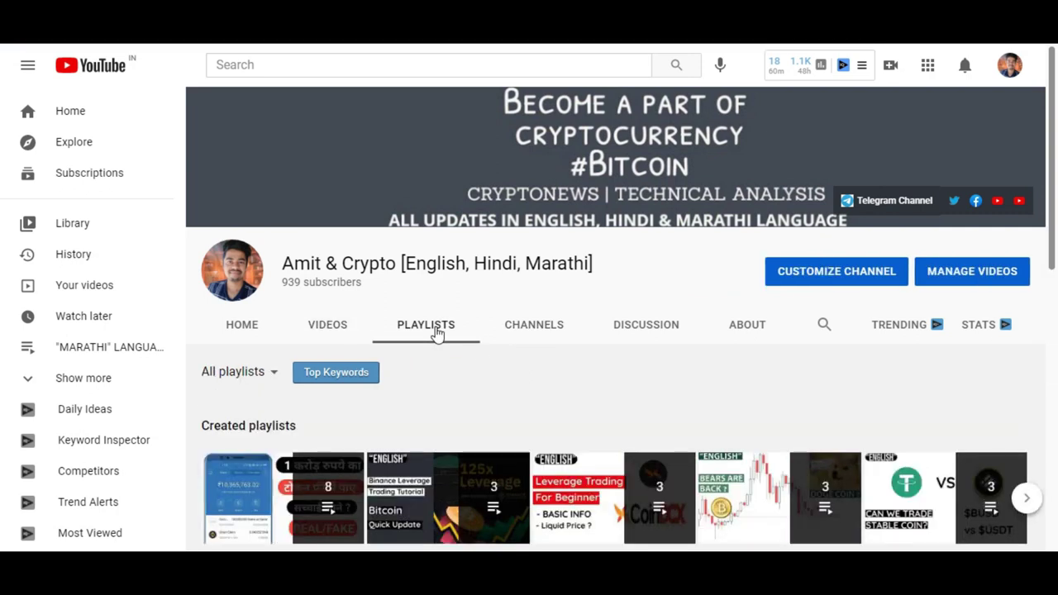
scroll(446, 355, down, 3)
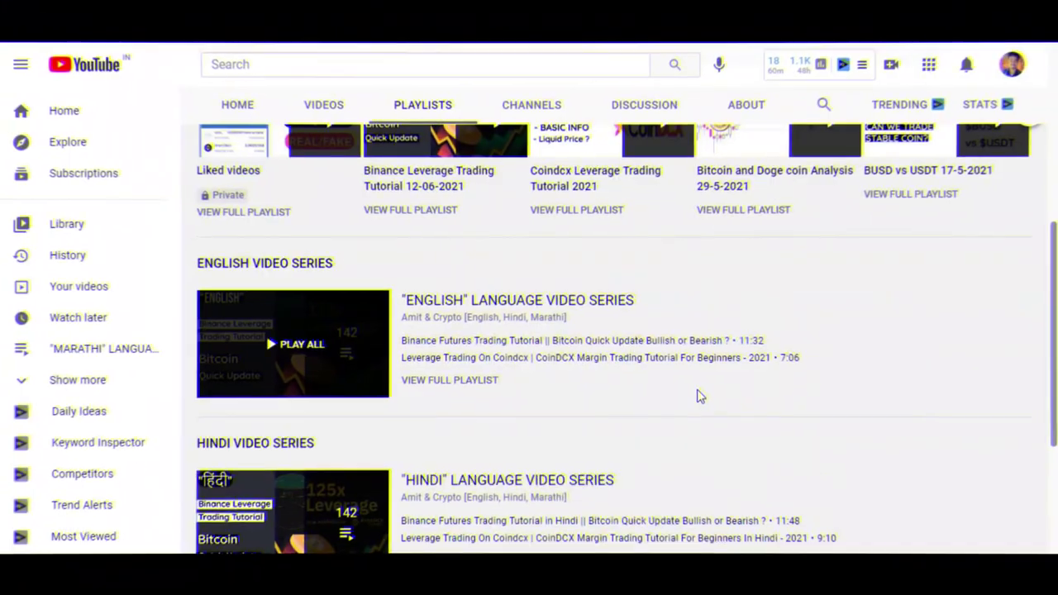
scroll(699, 394, down, 3)
scroll(698, 392, up, 2)
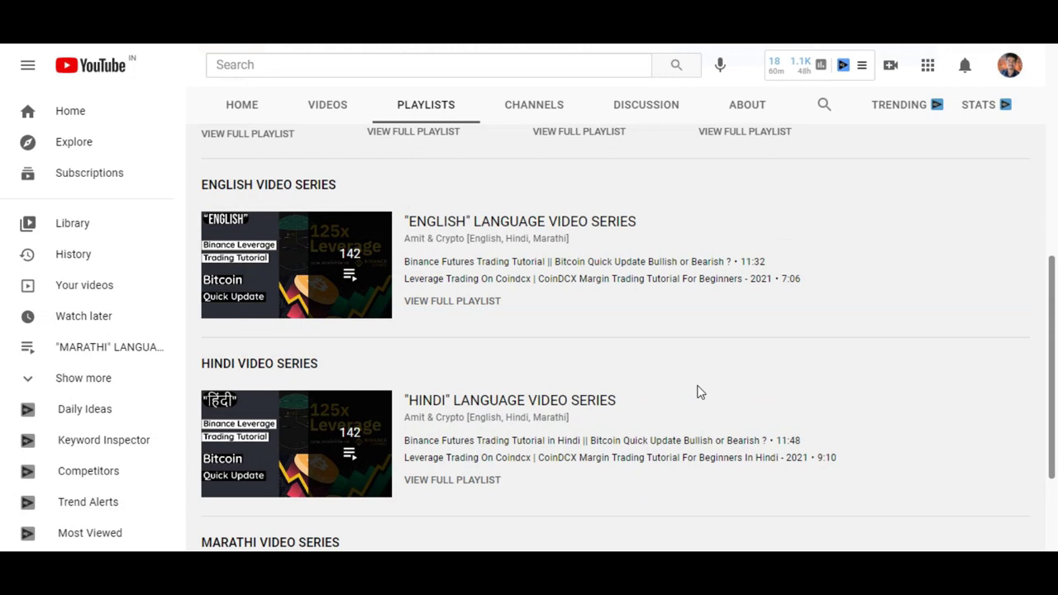
Return to the channel's uploaded videos and scroll through them
click(335, 105)
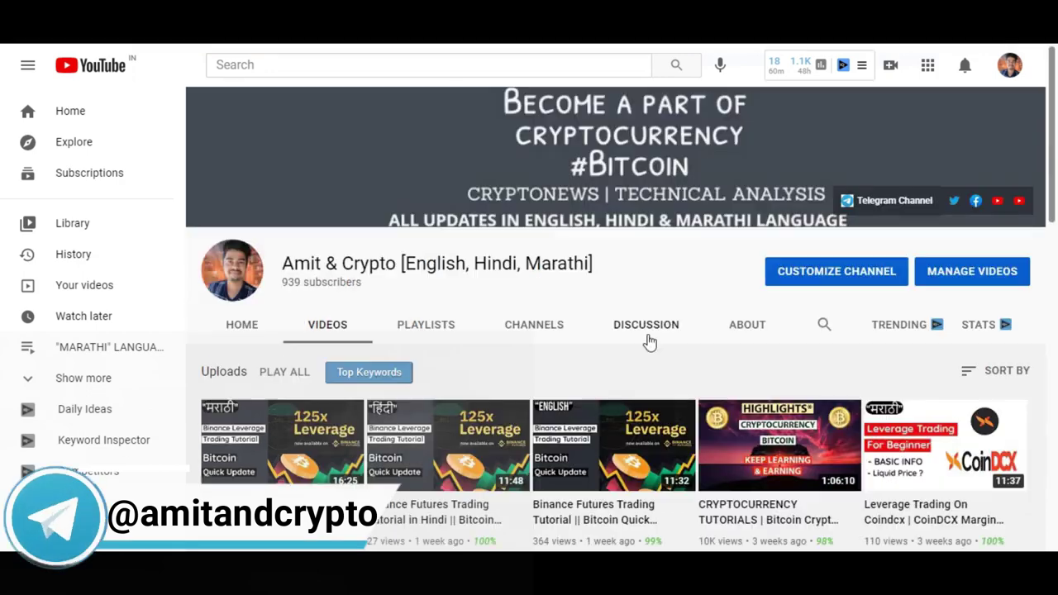
scroll(649, 342, down, 5)
scroll(784, 405, up, 3)
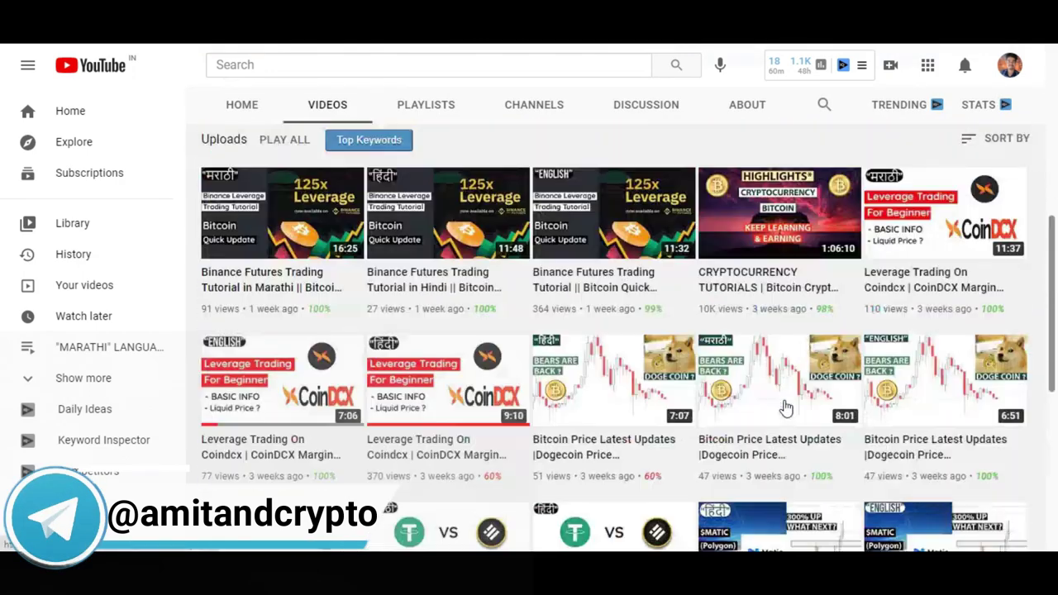
scroll(744, 380, up, 5)
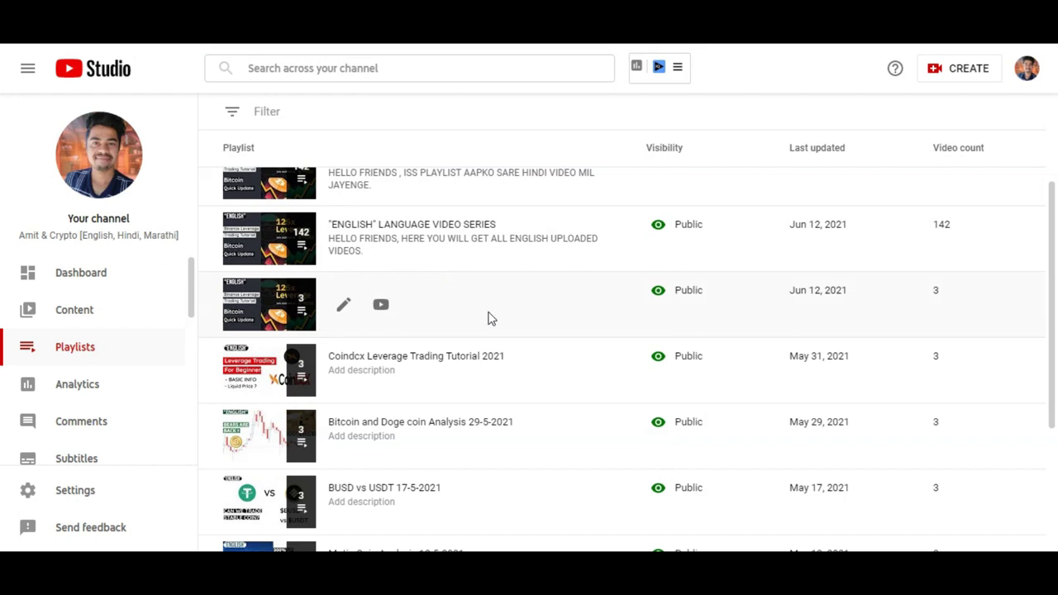
Scroll through the Studio playlists list before moving on to the ETHUSDT daily chart
scroll(529, 372, down, 2)
scroll(545, 409, up, 4)
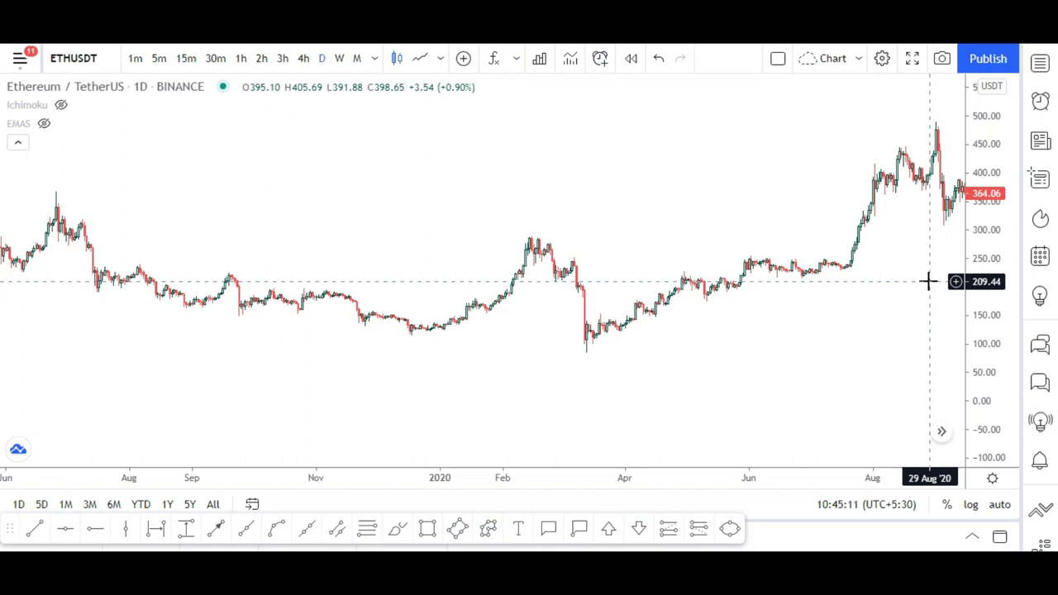
Shift the ETH/USDT chart toward later dates and bring the Short Trading notes to the top
drag(733, 225, 702, 229)
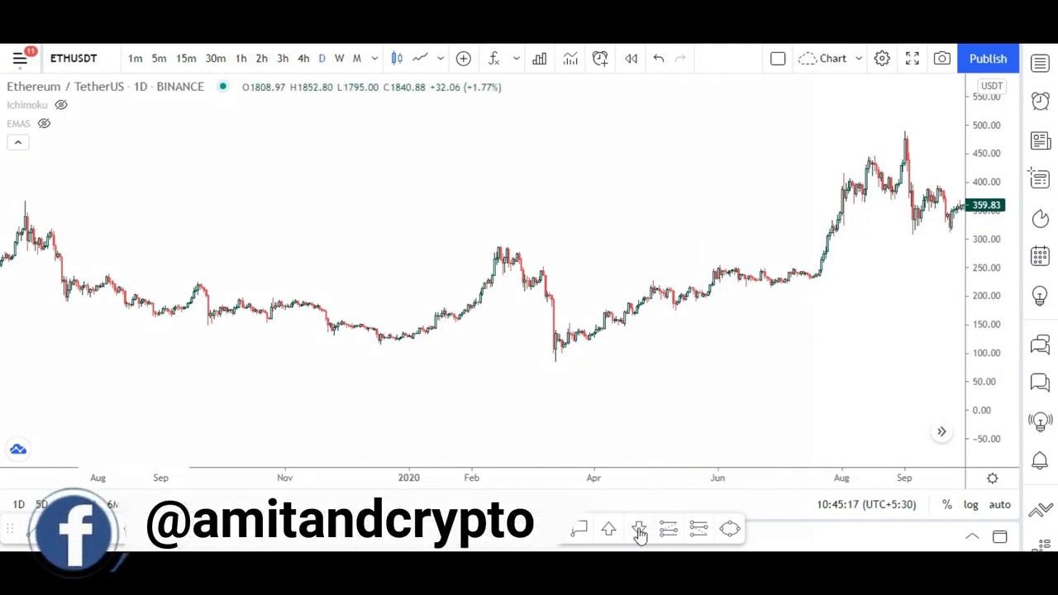
key(alt+Tab)
scroll(672, 426, up, 5)
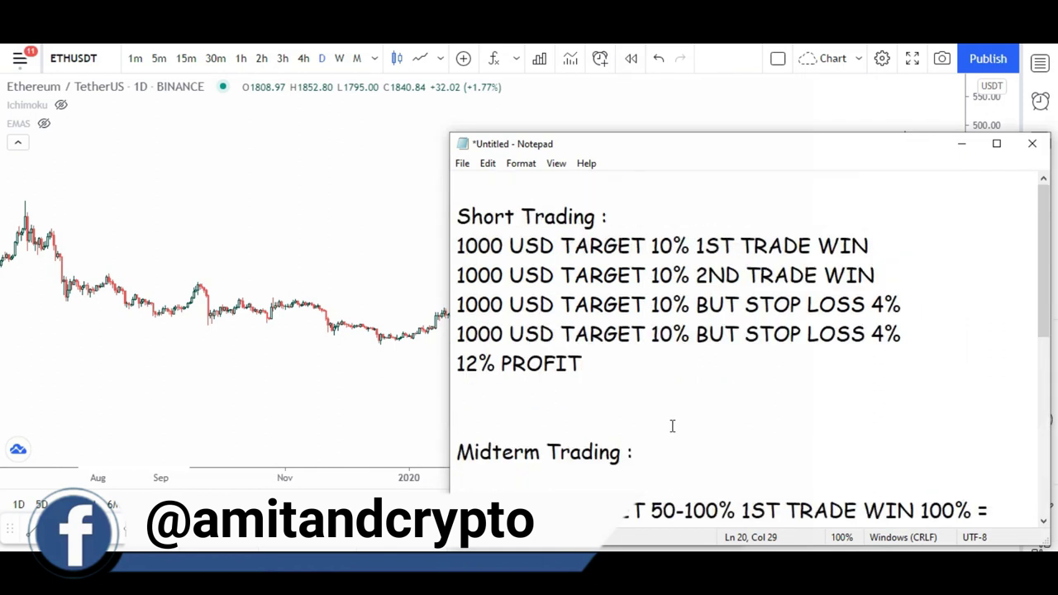
double_click(532, 245)
click(601, 248)
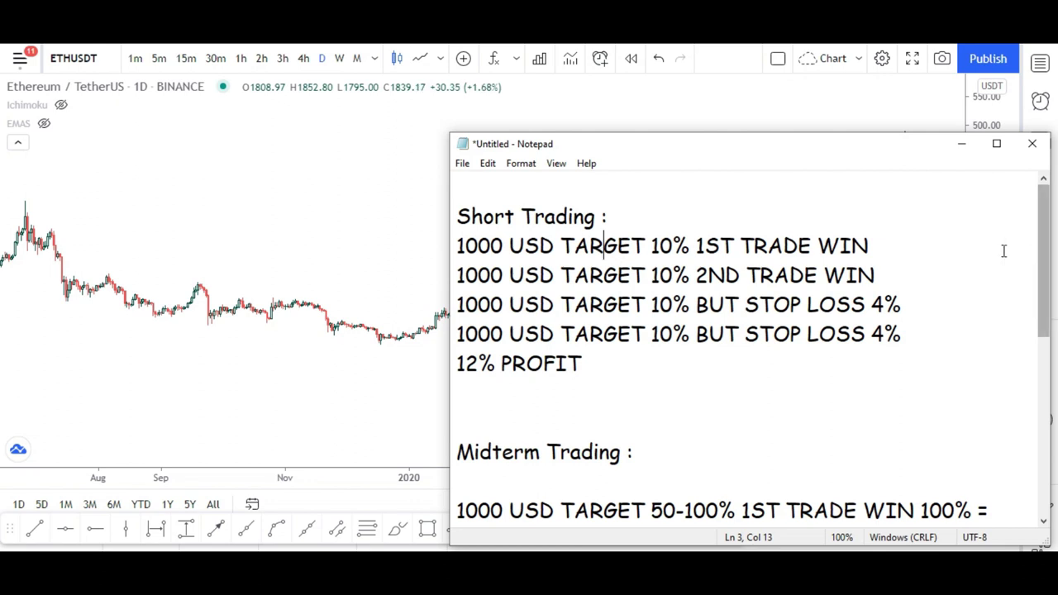
click(908, 334)
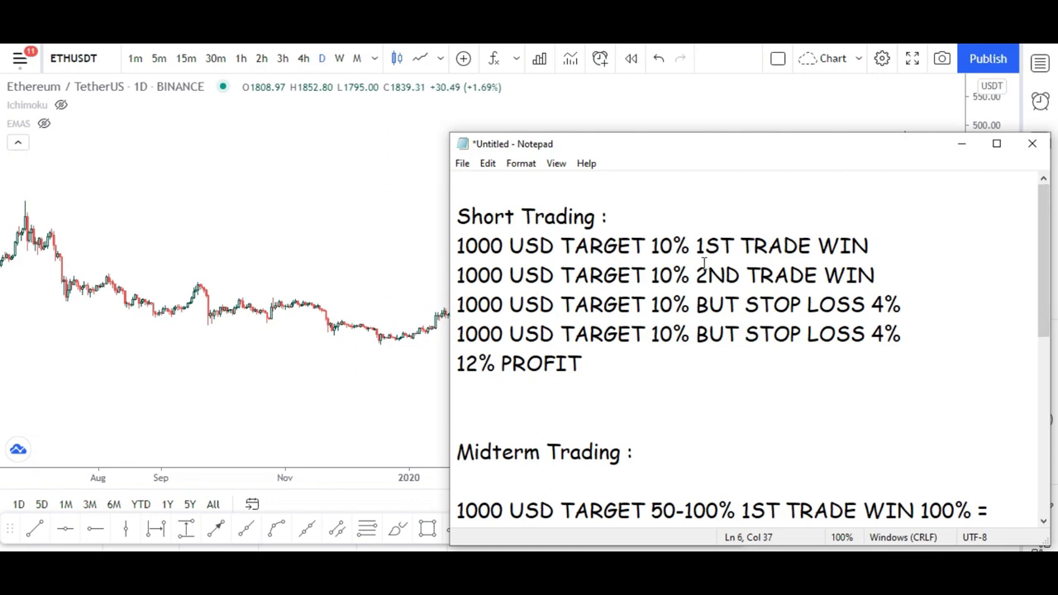
double_click(673, 275)
click(732, 245)
key(ctrl+Left)
key(ctrl+shift+Left)
double_click(799, 245)
double_click(846, 273)
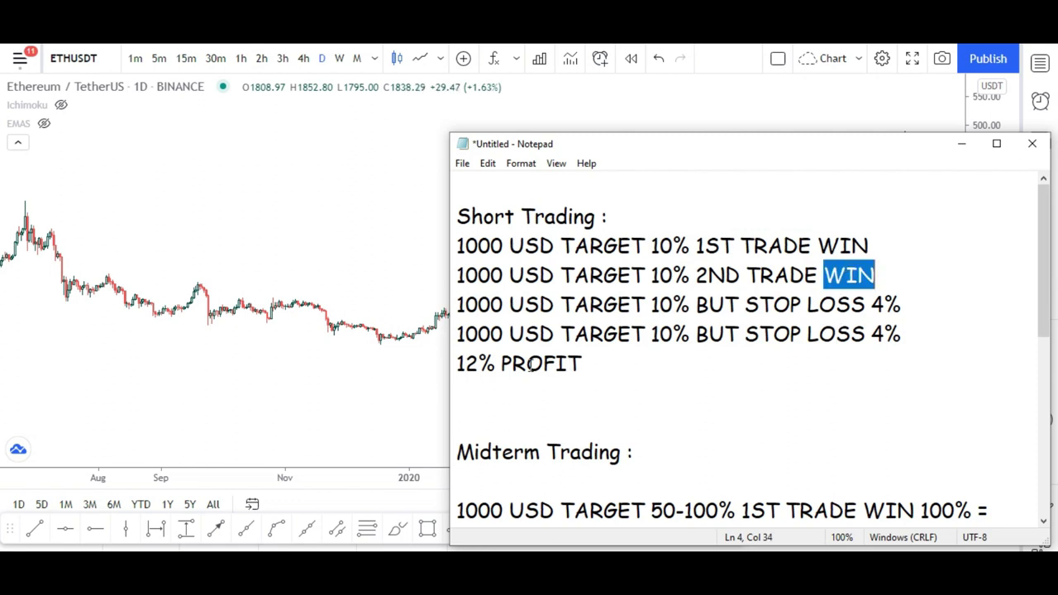
double_click(475, 364)
click(580, 363)
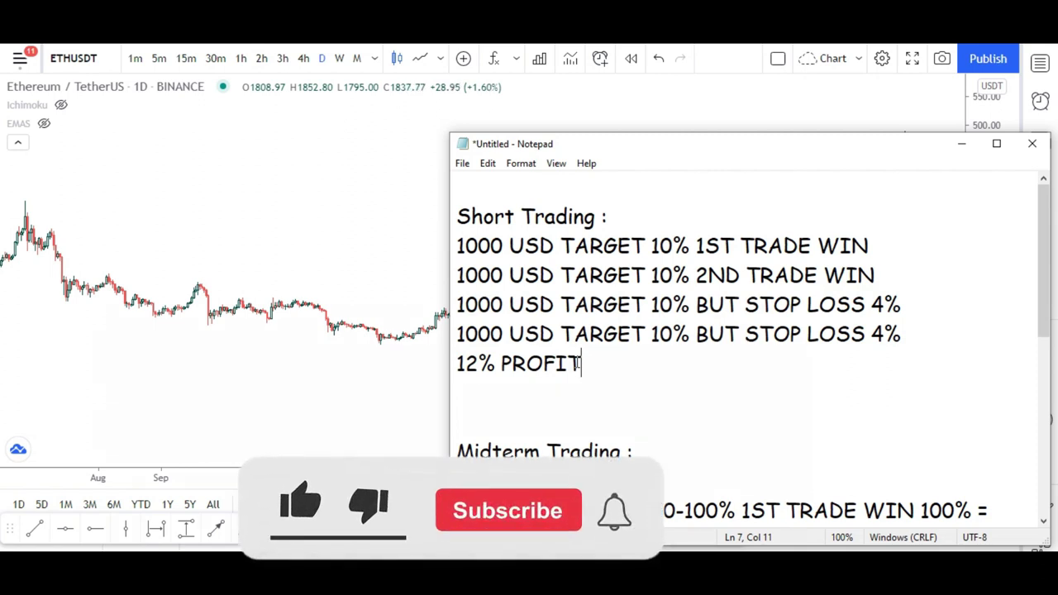
double_click(671, 245)
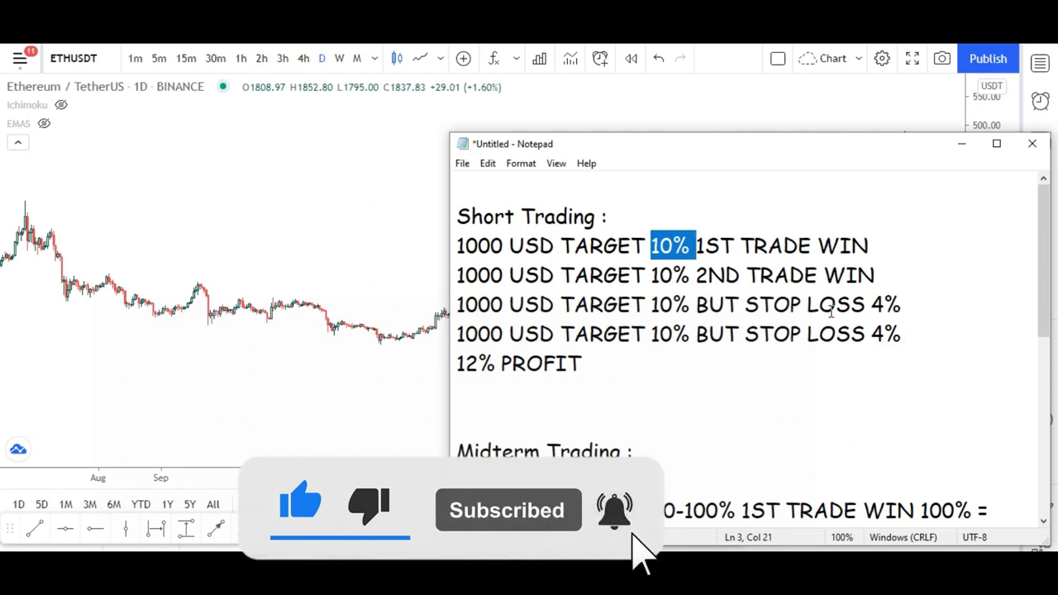
click(909, 307)
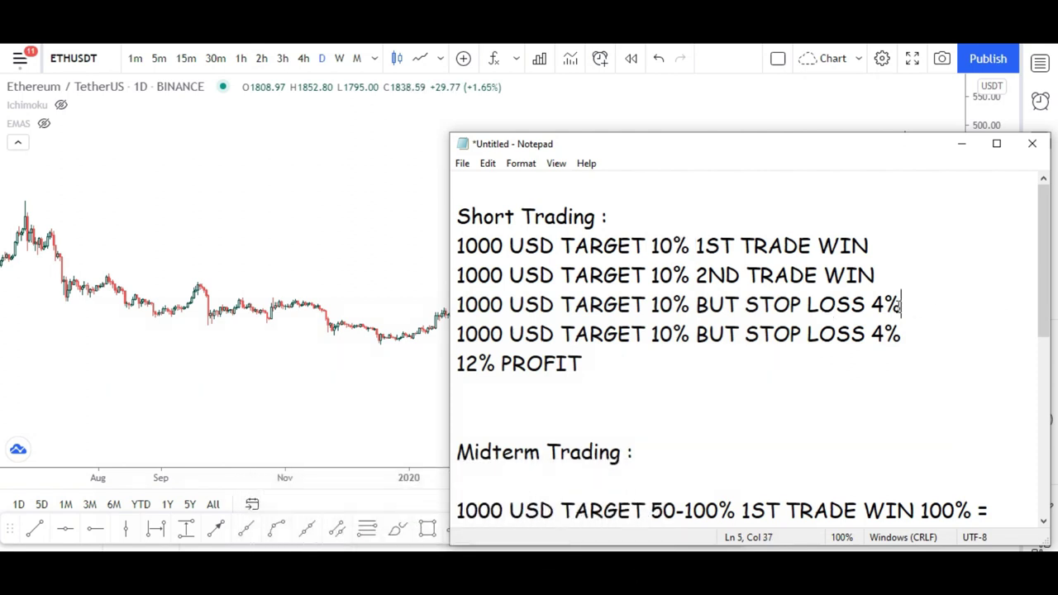
double_click(911, 322)
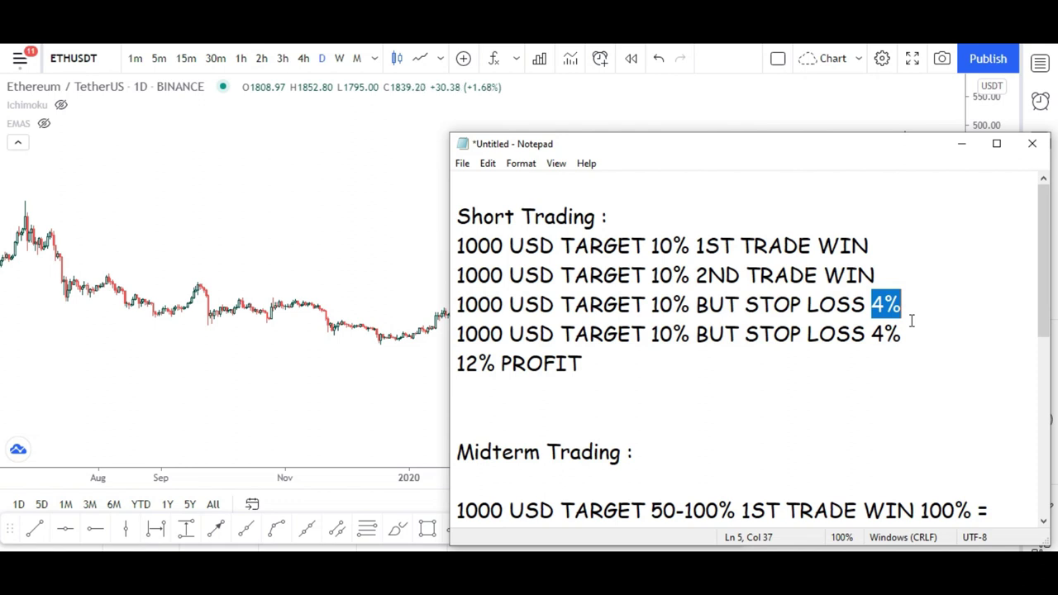
click(791, 310)
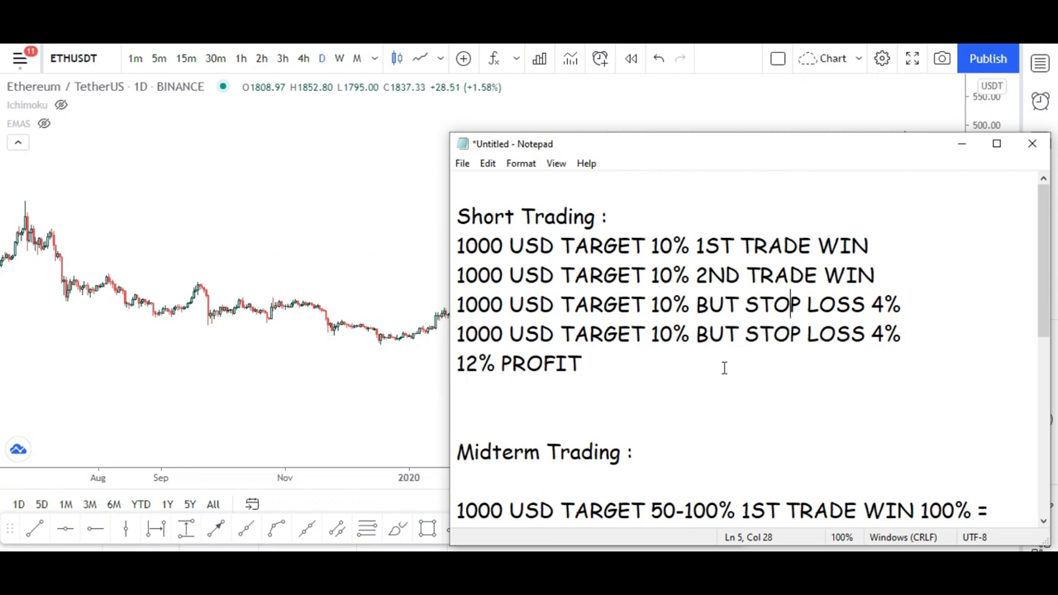
scroll(703, 361, down, 1)
scroll(661, 331, up, 1)
click(616, 304)
click(756, 353)
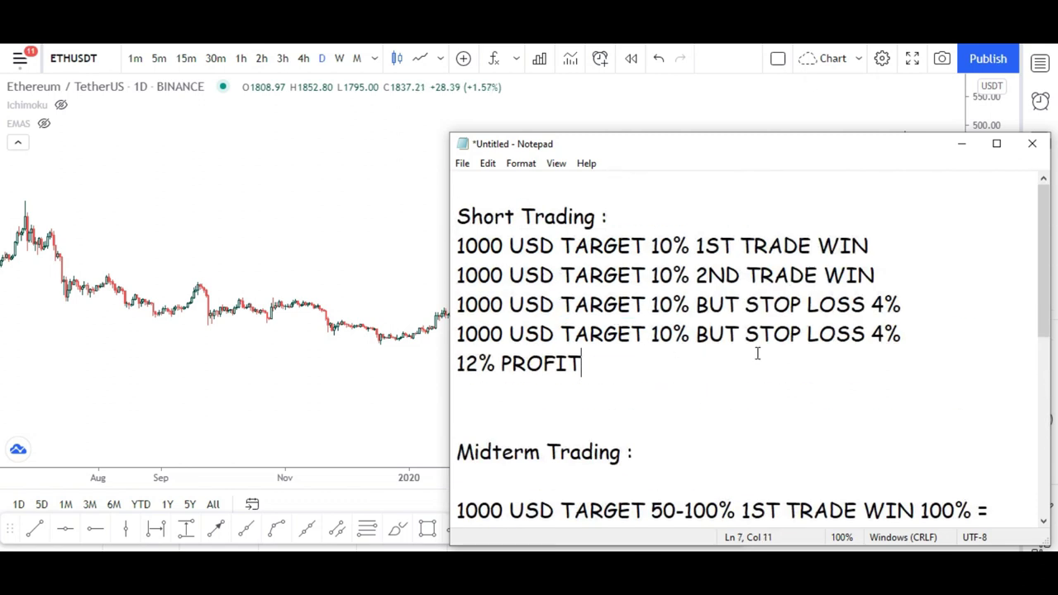
double_click(884, 334)
double_click(625, 277)
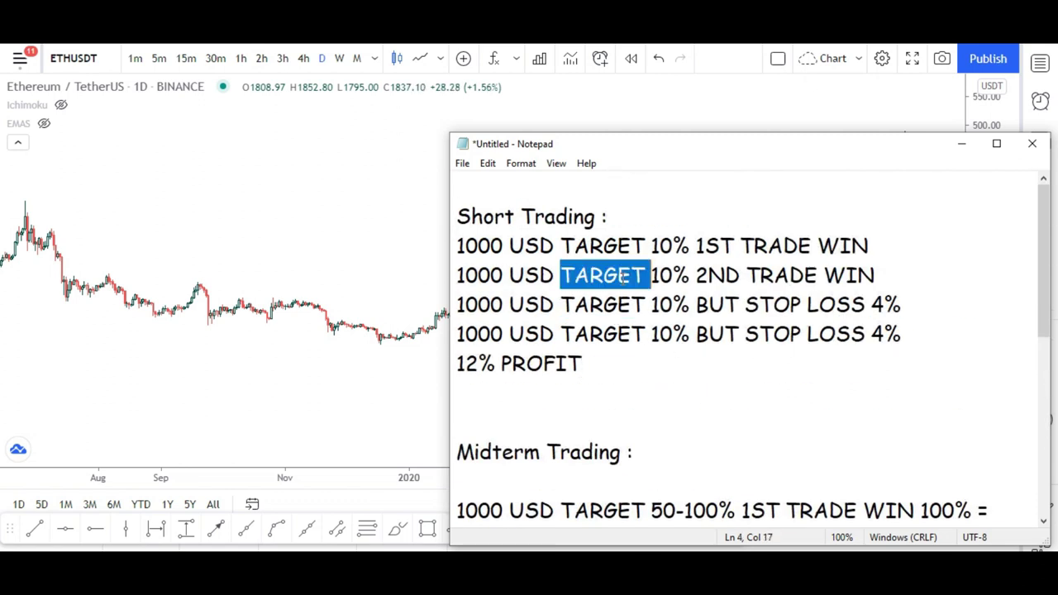
click(823, 353)
scroll(824, 354, down, 5)
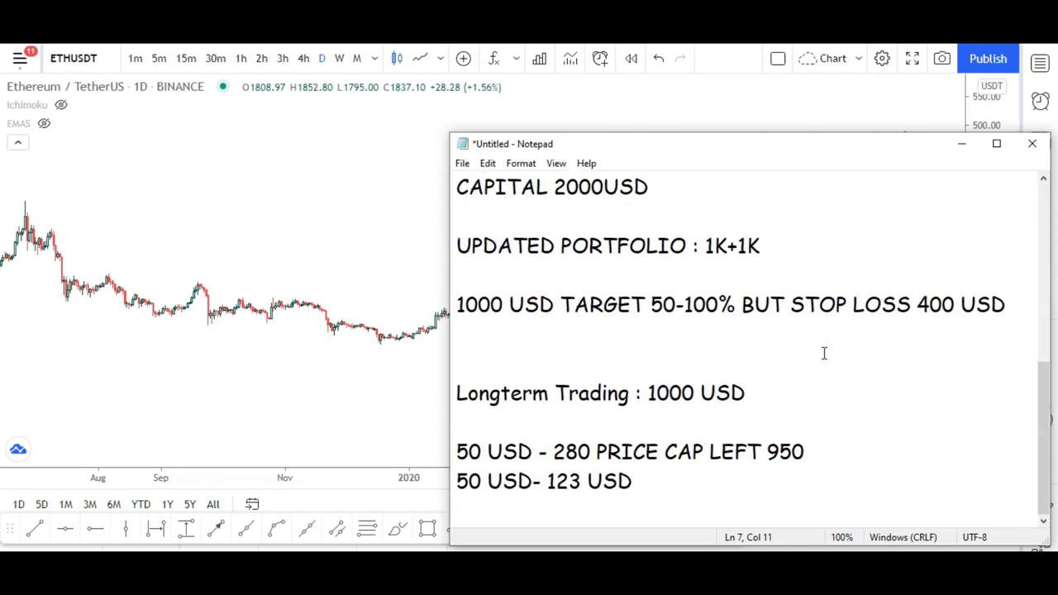
Place the caret after the 50-100% target in the first Midterm Trading line, then return to the notes
scroll(824, 353, up, 2)
double_click(601, 419)
click(608, 275)
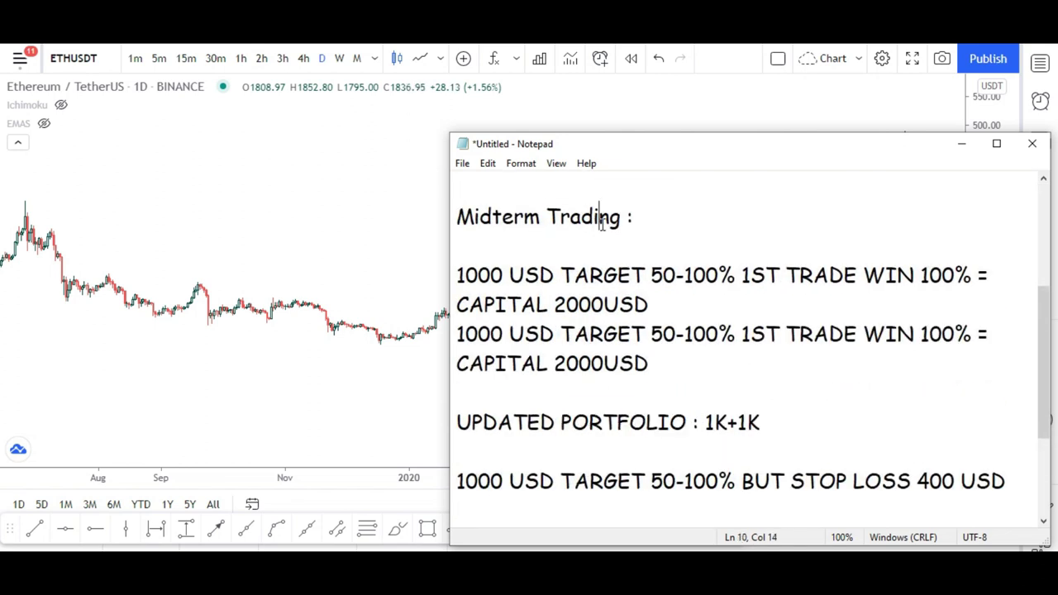
click(736, 274)
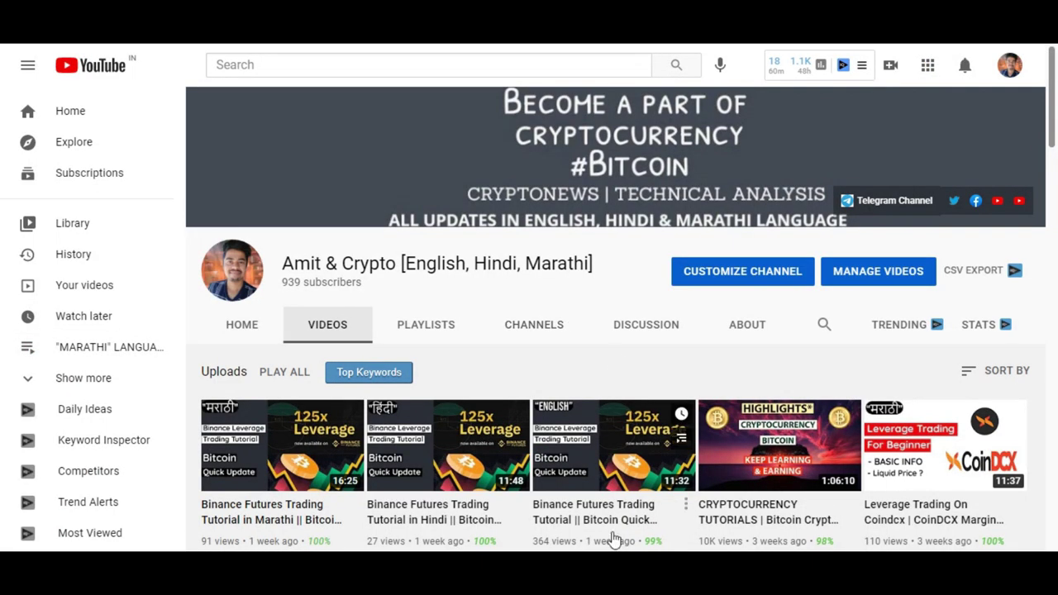
key(alt+Tab)
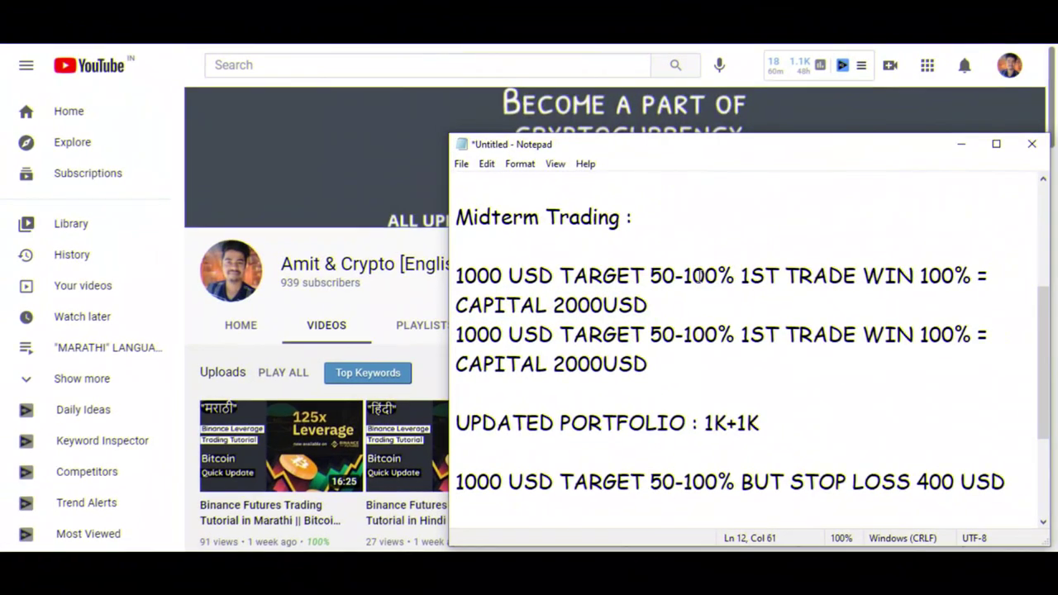
click(699, 275)
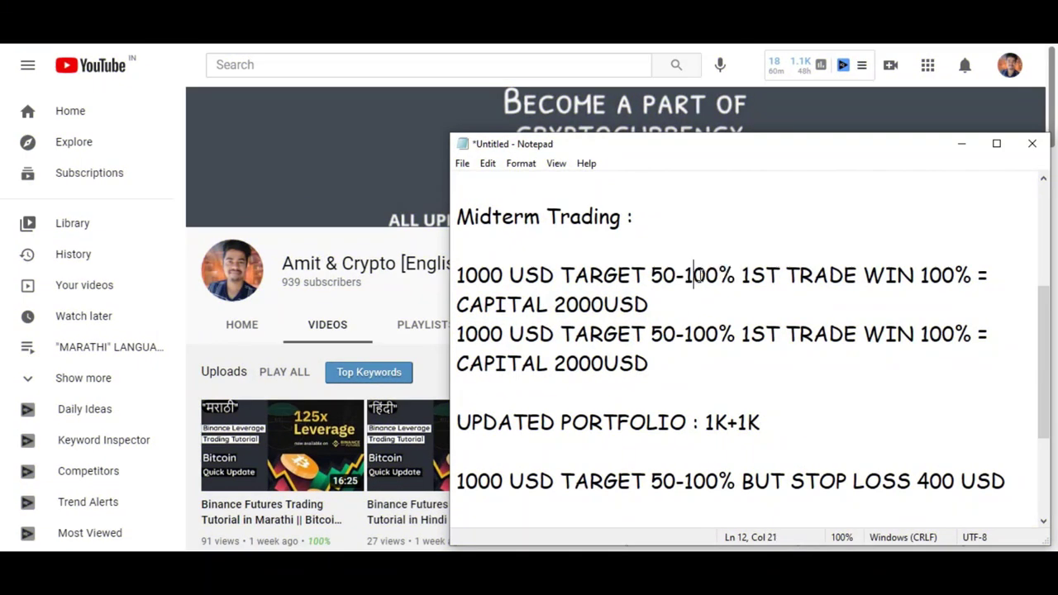
click(708, 277)
scroll(745, 391, down, 2)
click(526, 394)
click(650, 394)
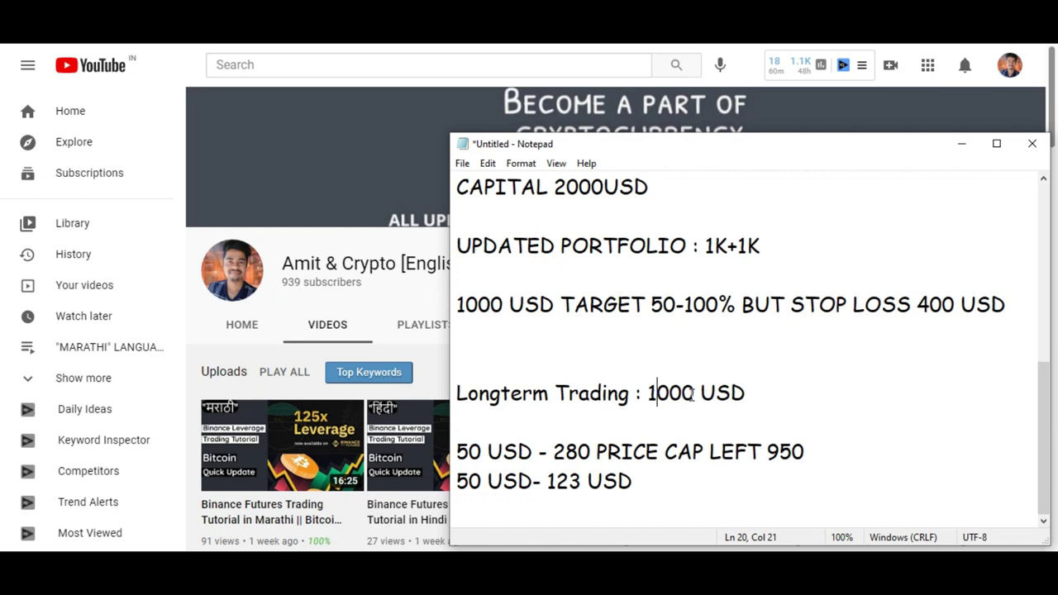
Select the 1000 capital and the 50 amounts in the Longterm Trading lines
double_click(692, 393)
click(751, 389)
double_click(468, 451)
click(483, 479)
double_click(483, 479)
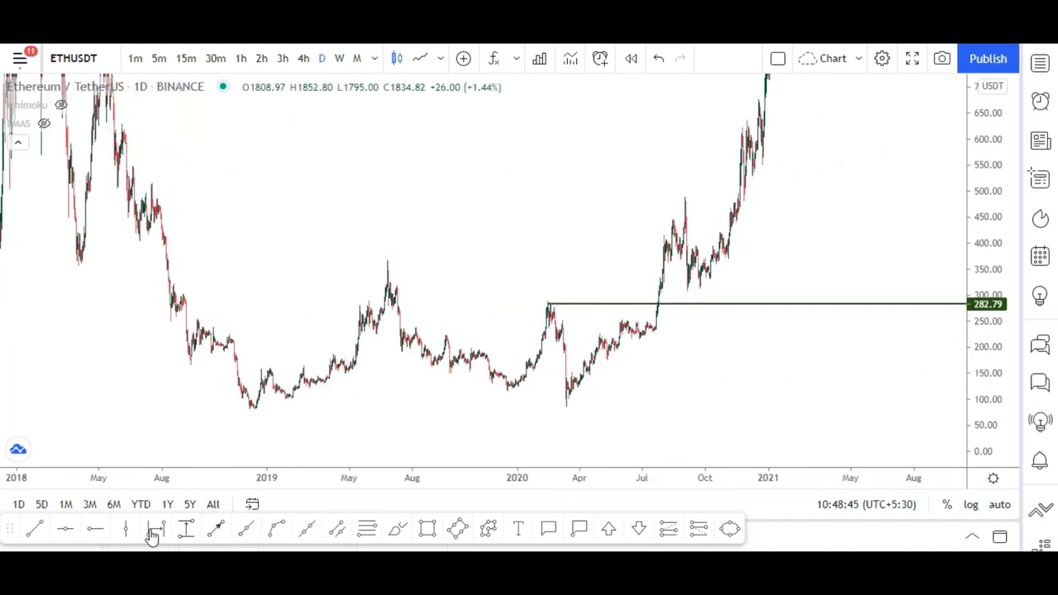
Add a horizontal support line at the 100.08 low and re-centre the chart on the 2020 lows
click(95, 528)
click(547, 399)
drag(849, 356, 630, 267)
scroll(618, 269, down, 3)
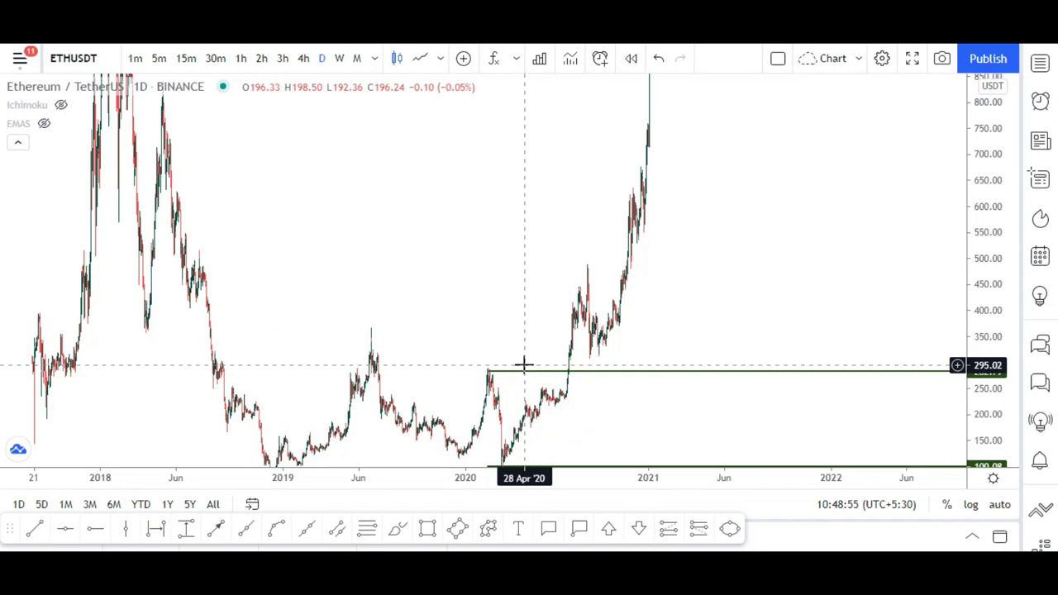
scroll(328, 290, up, 2)
drag(328, 290, 427, 260)
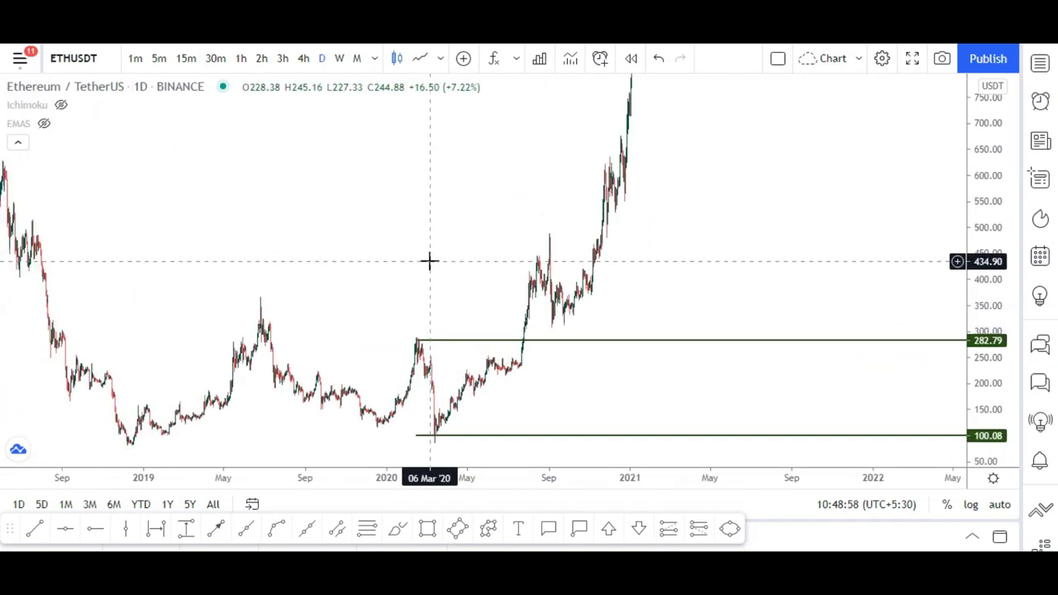
scroll(380, 302, down, 1)
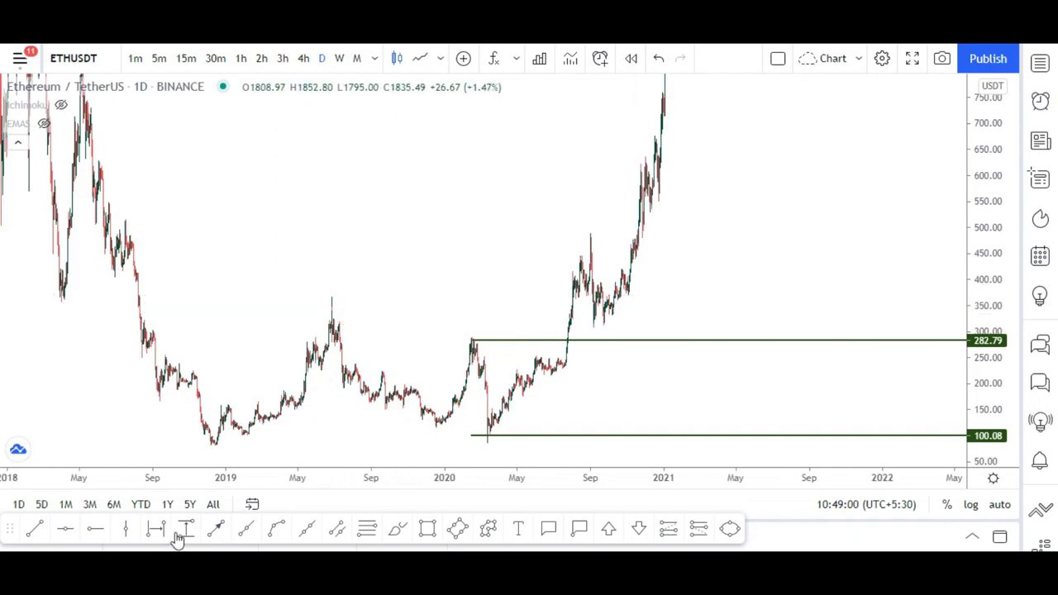
Draw the green zone rectangle from the mid-2019 high into 2021, just above the 282.79 line
click(290, 318)
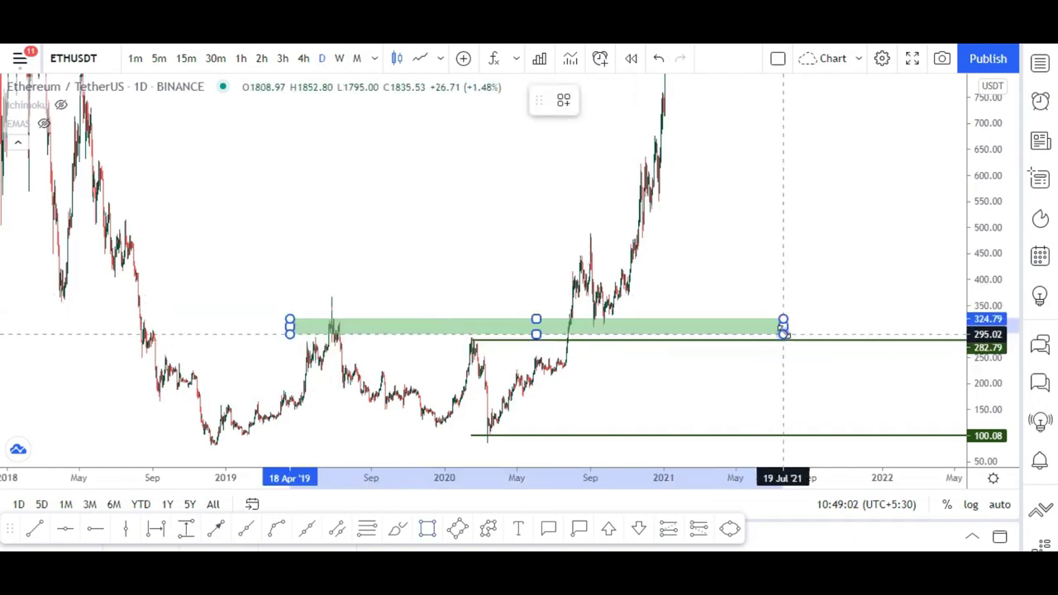
click(796, 295)
click(562, 255)
scroll(609, 293, right, 2)
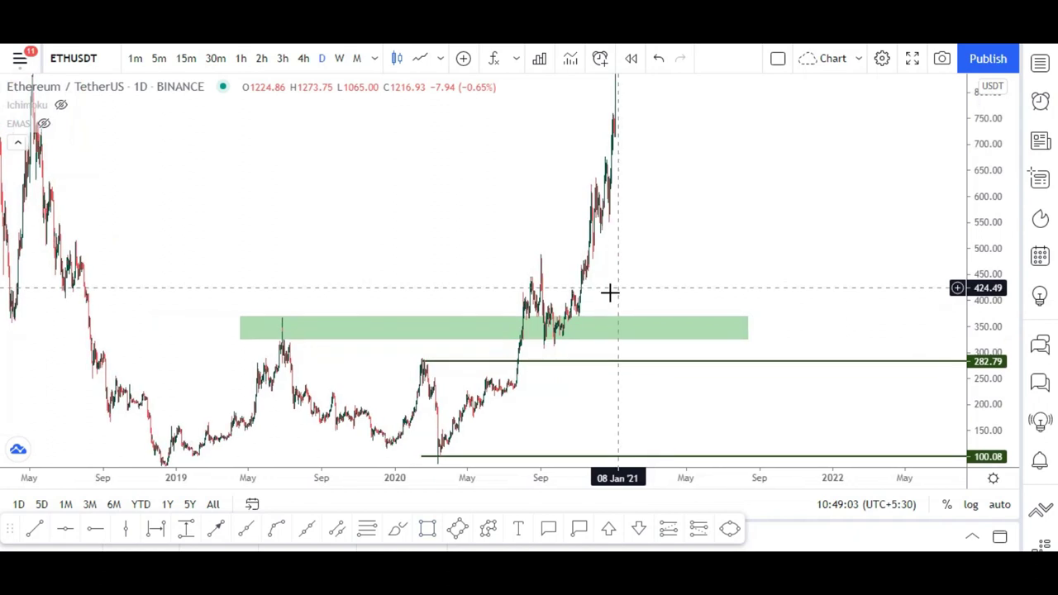
scroll(570, 333, up, 2)
scroll(607, 219, left, 2)
click(501, 291)
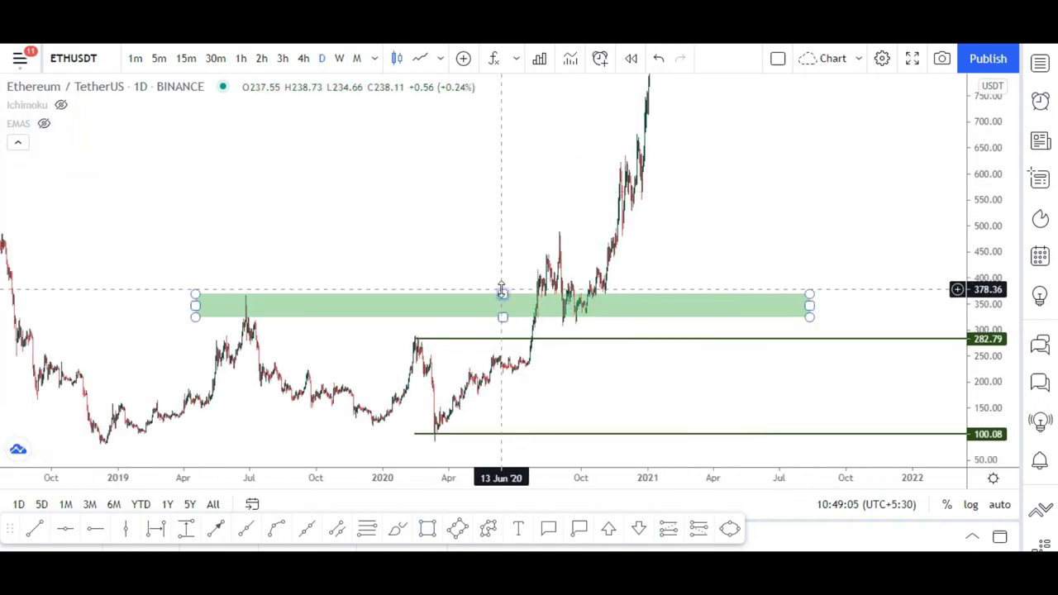
click(502, 401)
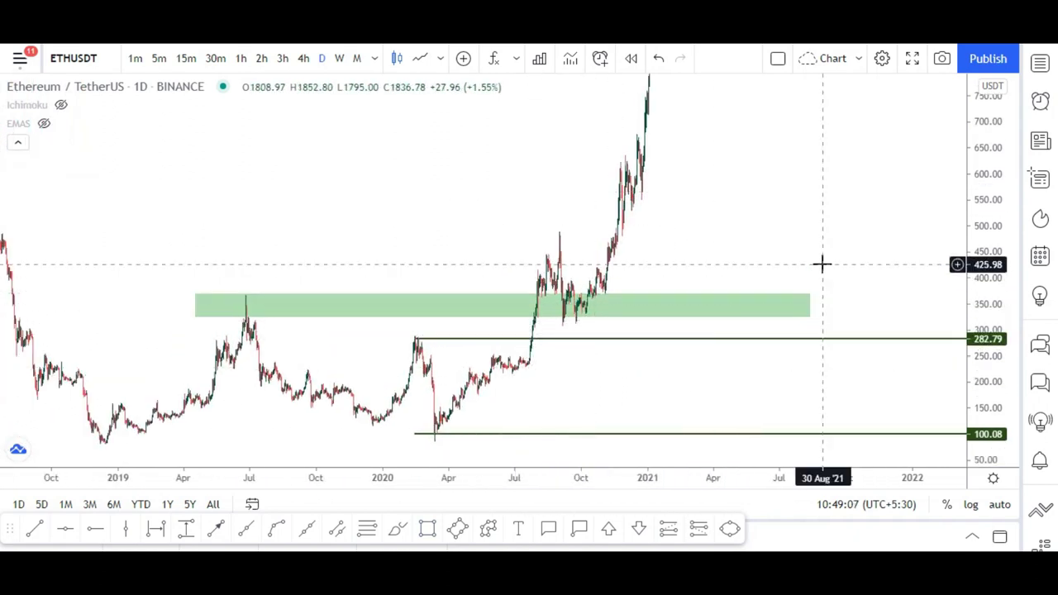
drag(757, 181, 602, 261)
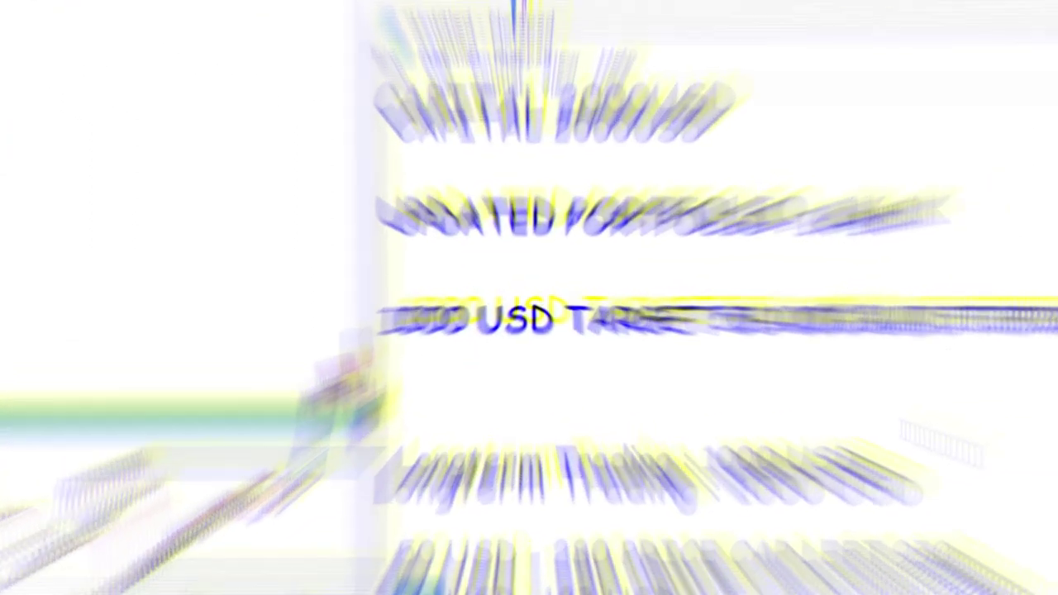
Compress the price scale to fit higher prices, briefly checking the notes and the YouTube page
click(956, 147)
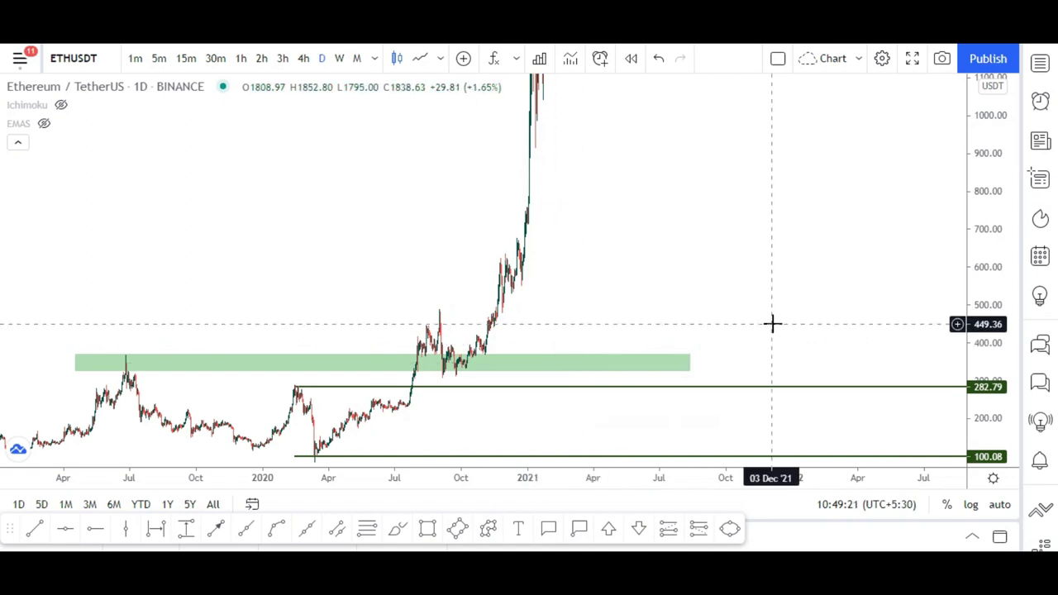
drag(996, 196, 550, 302)
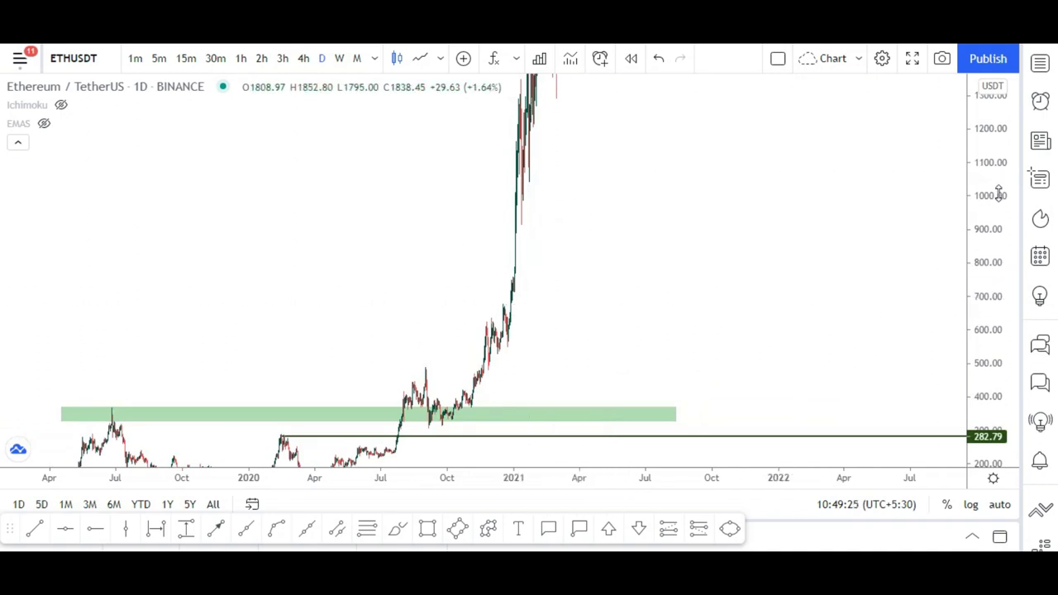
scroll(956, 324, up, 5)
scroll(774, 330, up, 5)
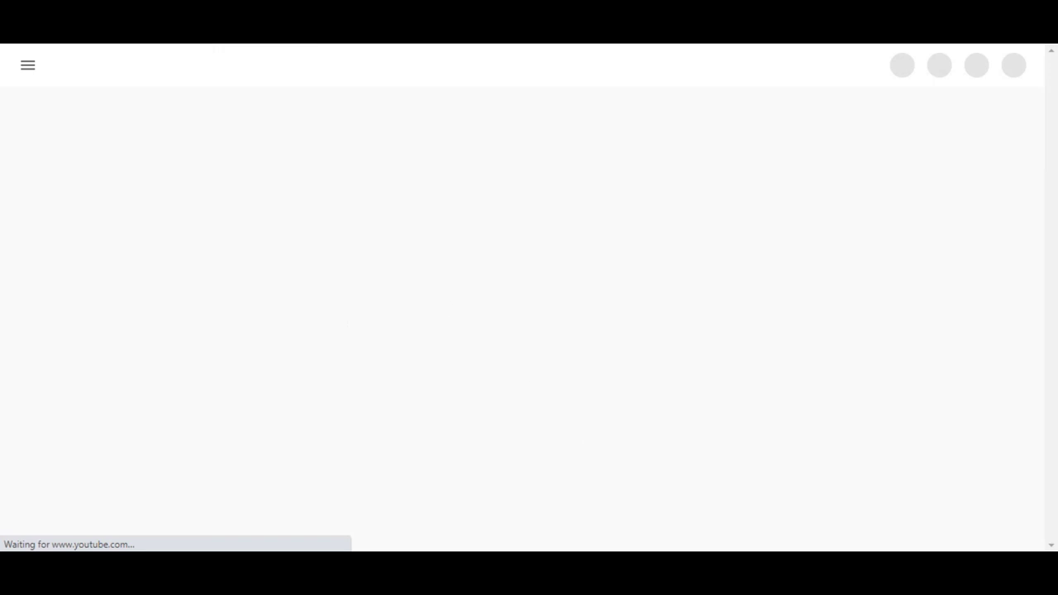
key(alt+Tab)
scroll(677, 414, up, 5)
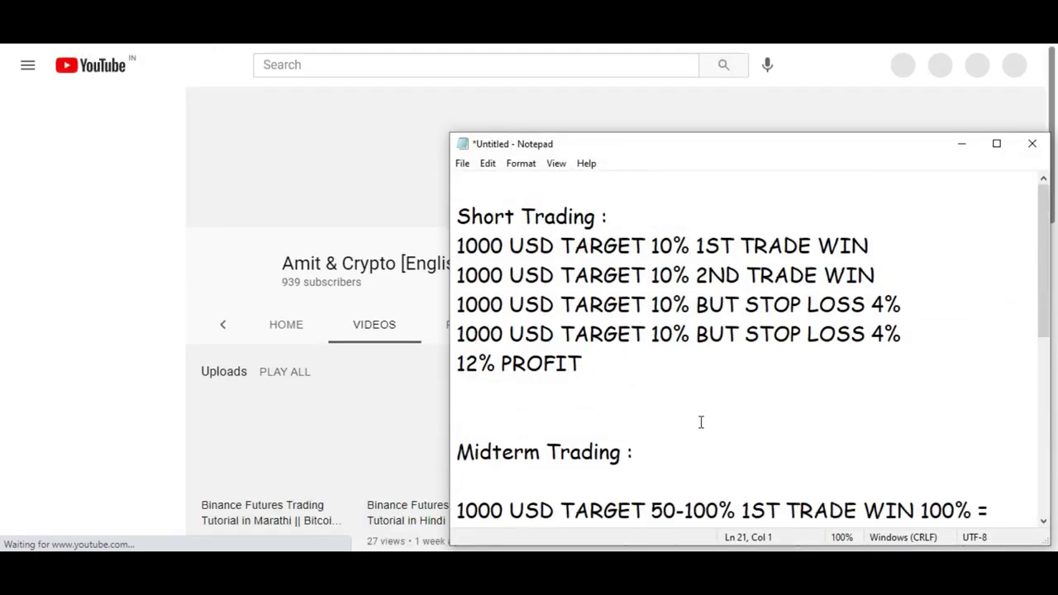
click(961, 144)
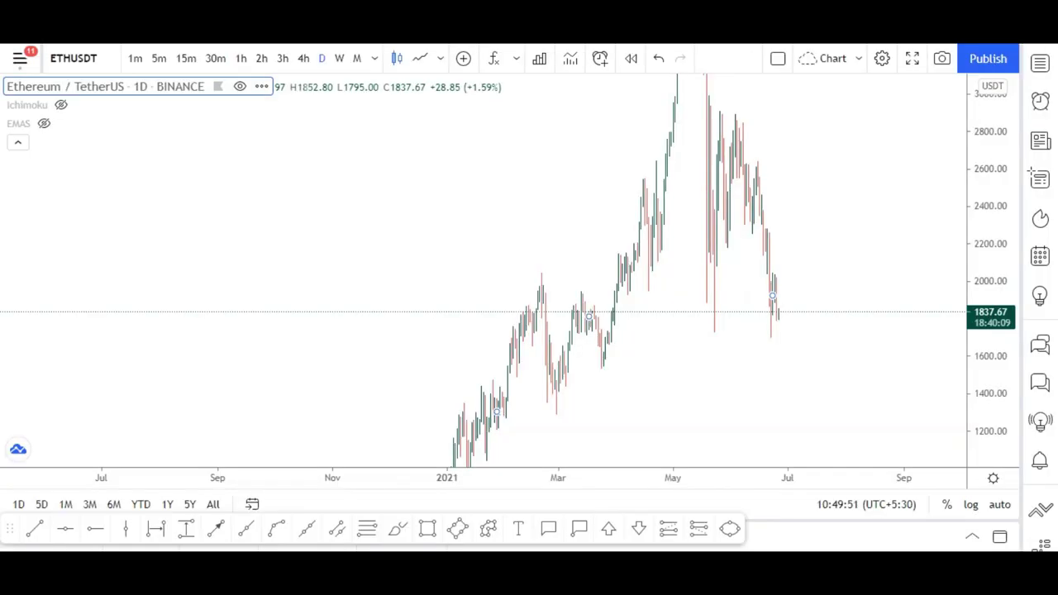
scroll(347, 132, up, 3)
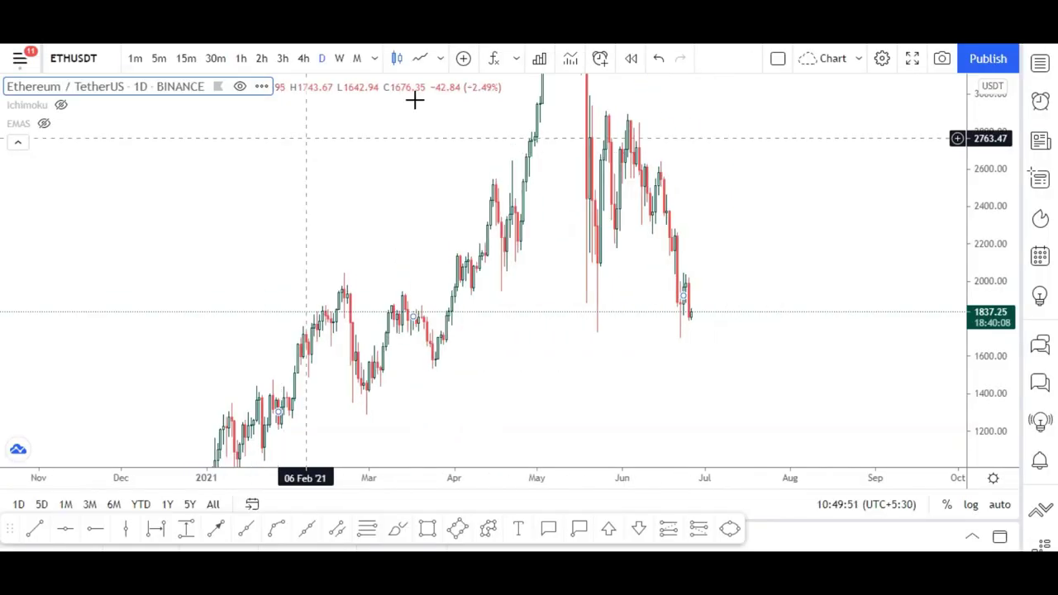
Fit the full price range, check the Longterm Trading heading, then show the hidden tray icons
drag(1010, 208, 702, 401)
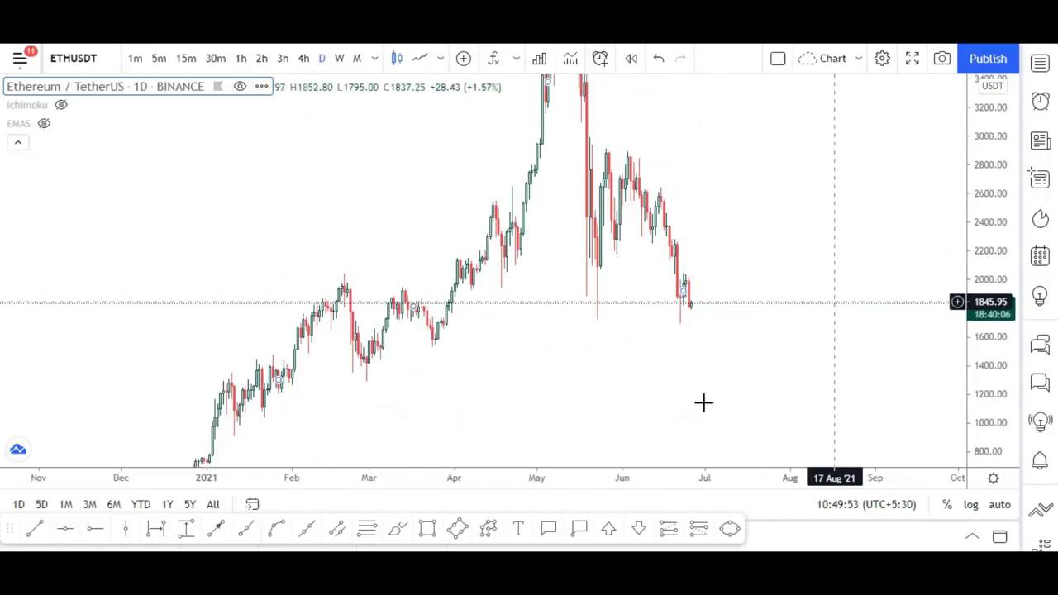
key(alt+Tab)
scroll(793, 413, down, 4)
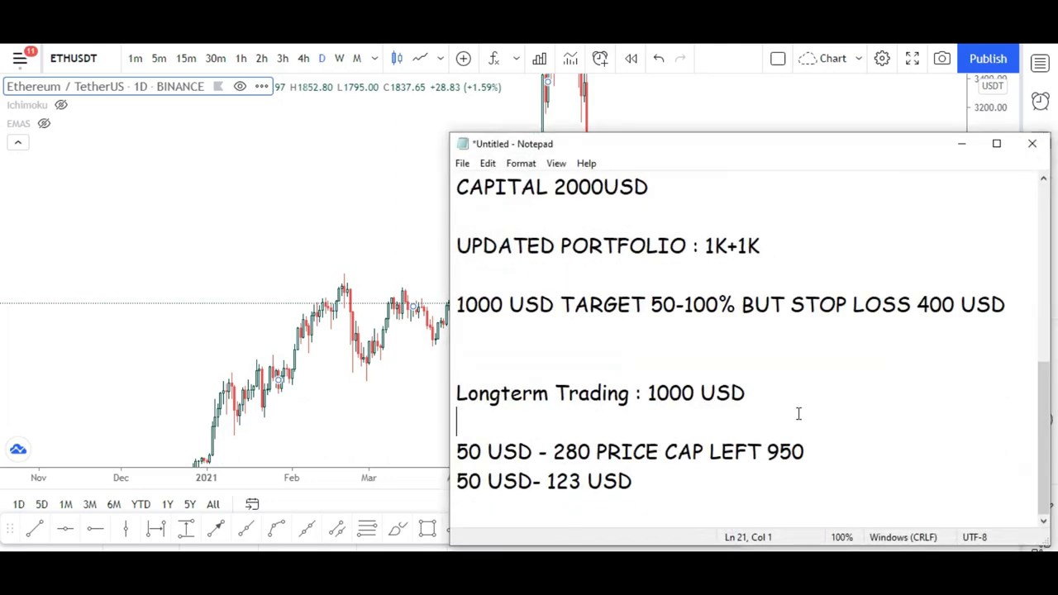
click(521, 393)
click(564, 392)
click(961, 144)
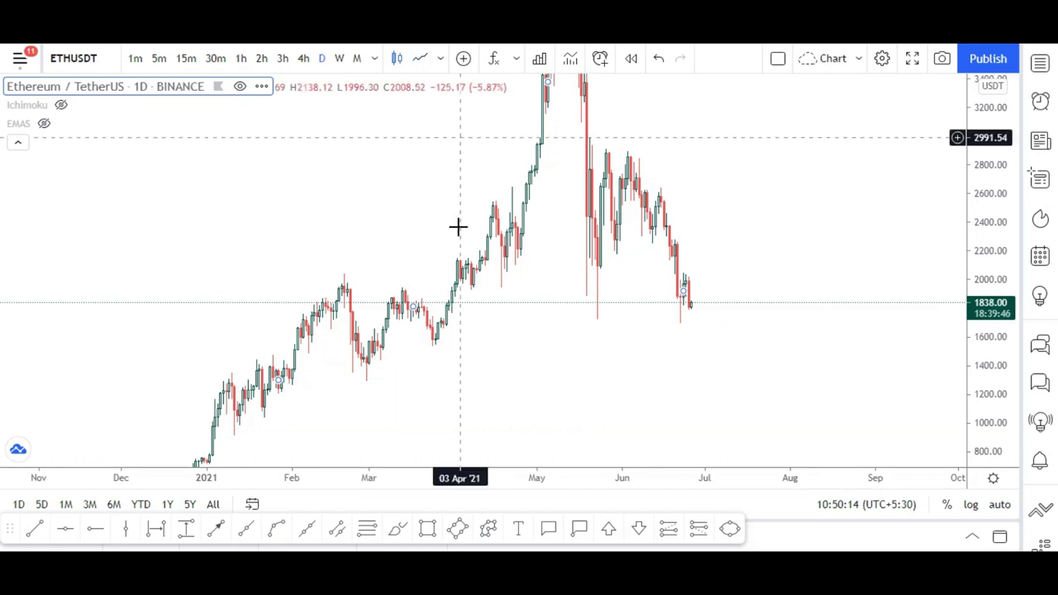
click(874, 551)
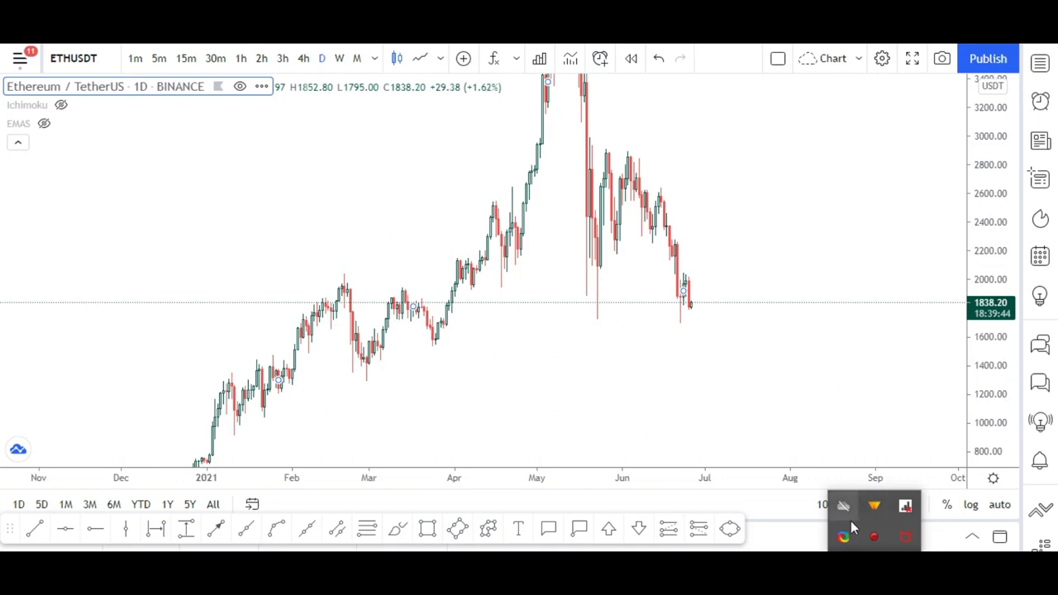